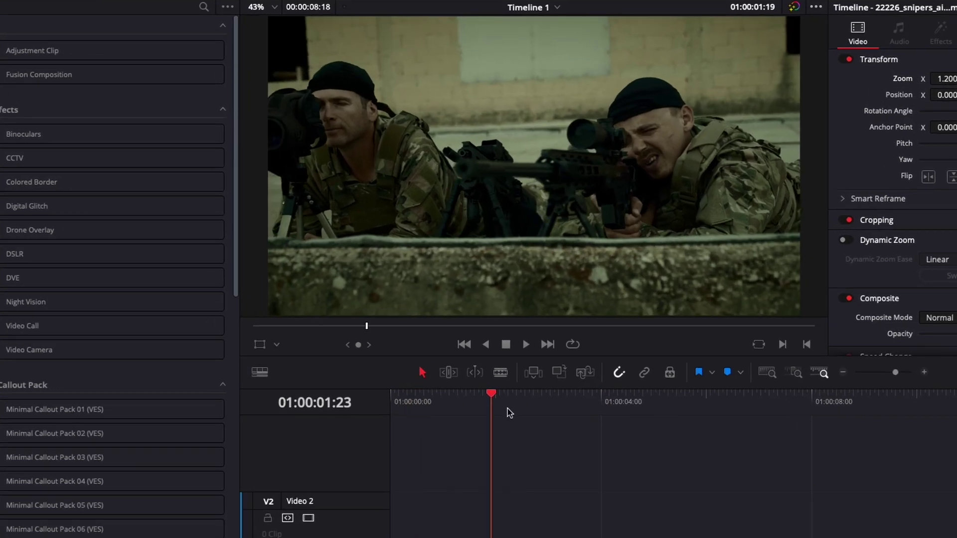
Preview the sniper clip, then drop Binoculars and Night Vision from Fusion Effects onto it.
{"action": "mouse_move", "coordinate": [673, 436]}
{"action": "left_mouse_down"}
{"action": "mouse_move", "coordinate": [769, 446]}
{"action": "mouse_move", "coordinate": [508, 455]}
{"action": "left_mouse_up"}
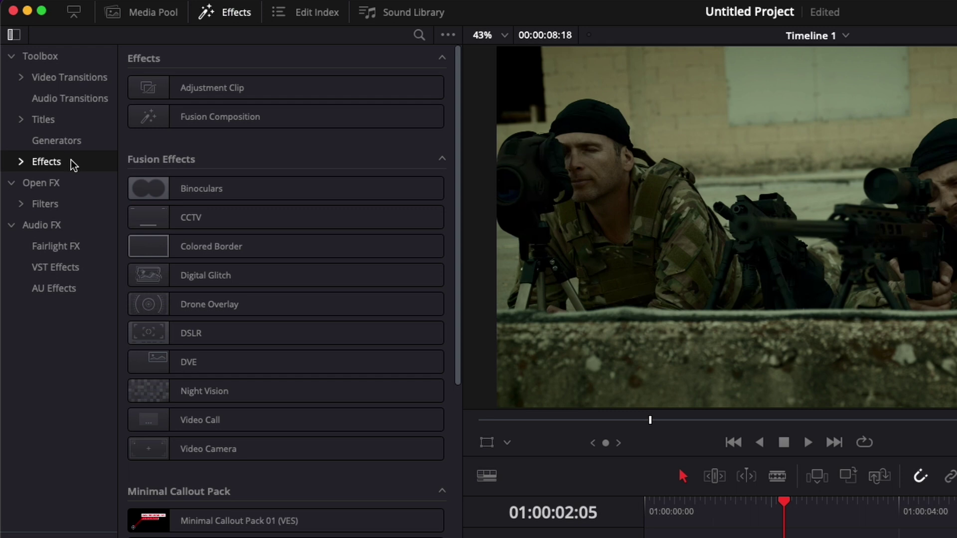
{"action": "left_click_drag", "start_coordinate": [183, 193], "coordinate": [464, 462]}
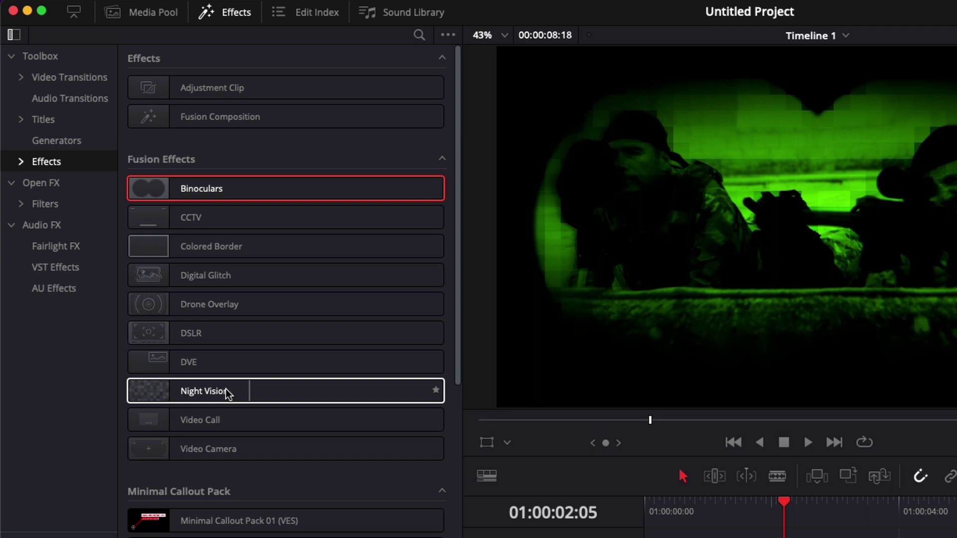
{"action": "left_click_drag", "start_coordinate": [244, 392], "coordinate": [572, 480]}
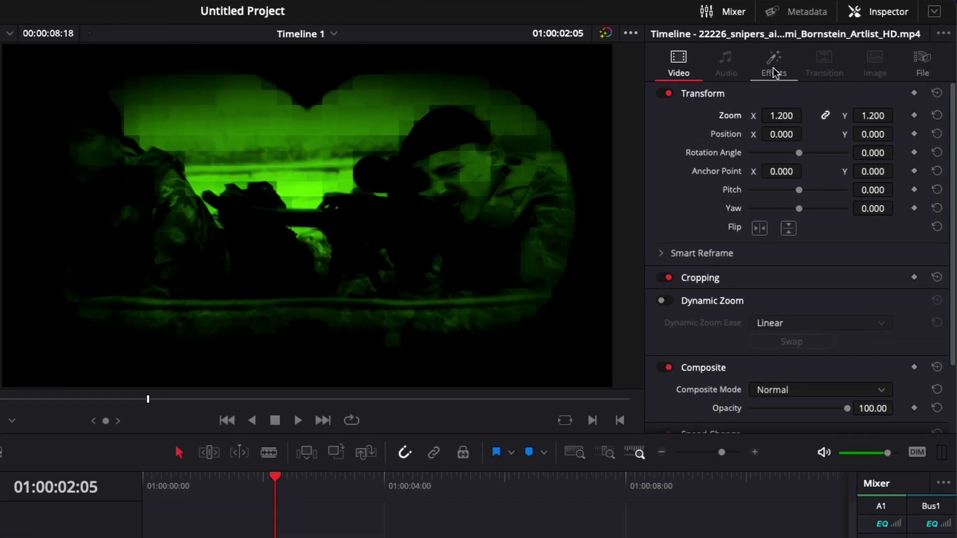
Set Night Vision Brightness to 1.0 and tune Pixel Frequency while previewing playback.
{"action": "left_click", "coordinate": [774, 69]}
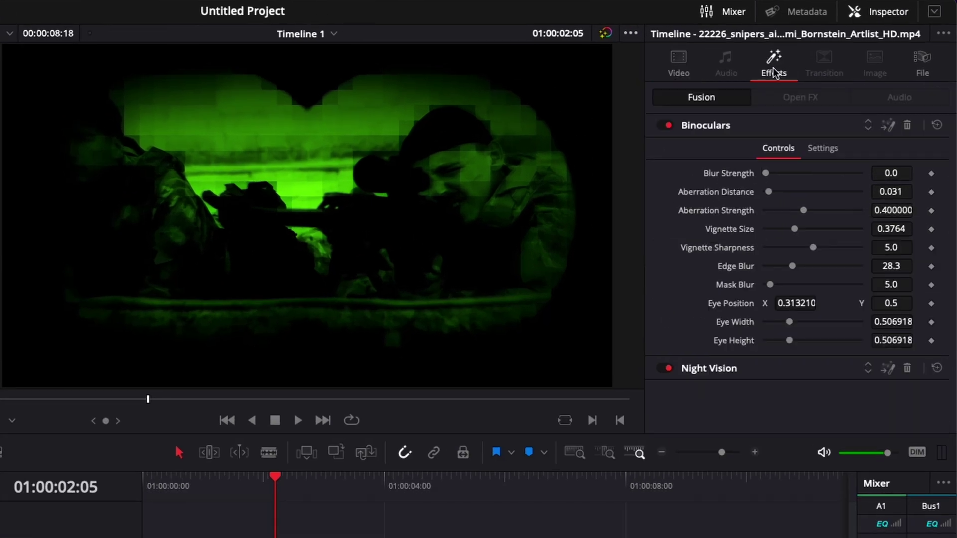
{"action": "left_click", "coordinate": [716, 371]}
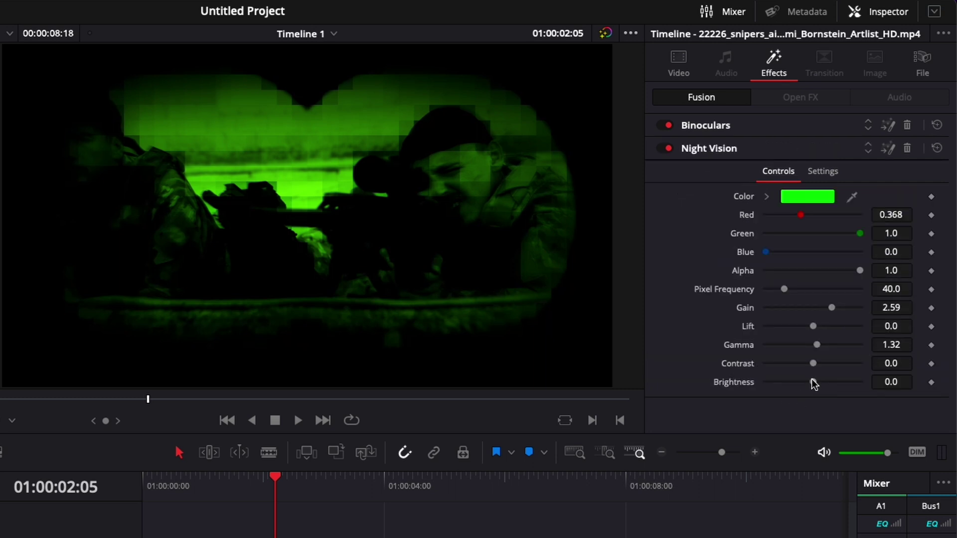
{"action": "left_click_drag", "start_coordinate": [814, 382], "coordinate": [868, 387]}
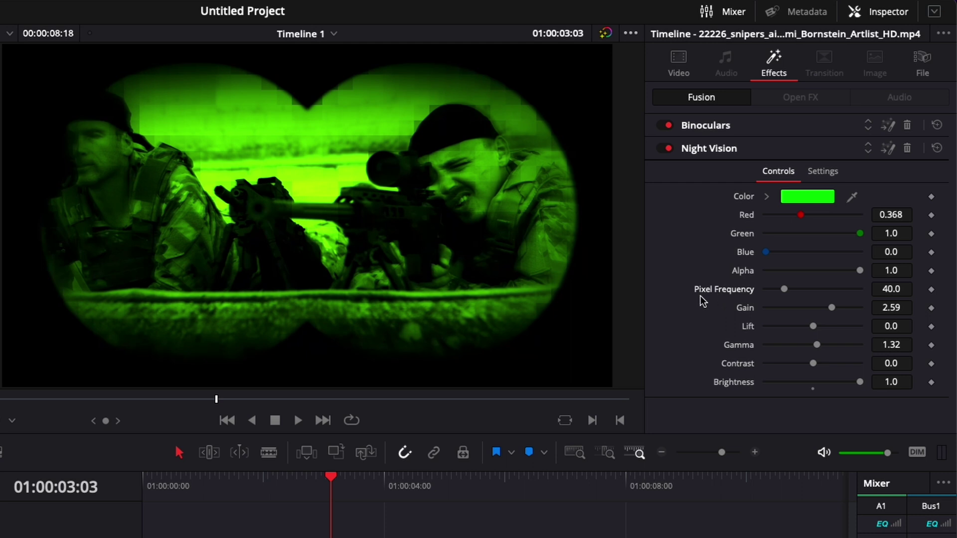
{"action": "left_click_drag", "start_coordinate": [784, 290], "coordinate": [874, 299]}
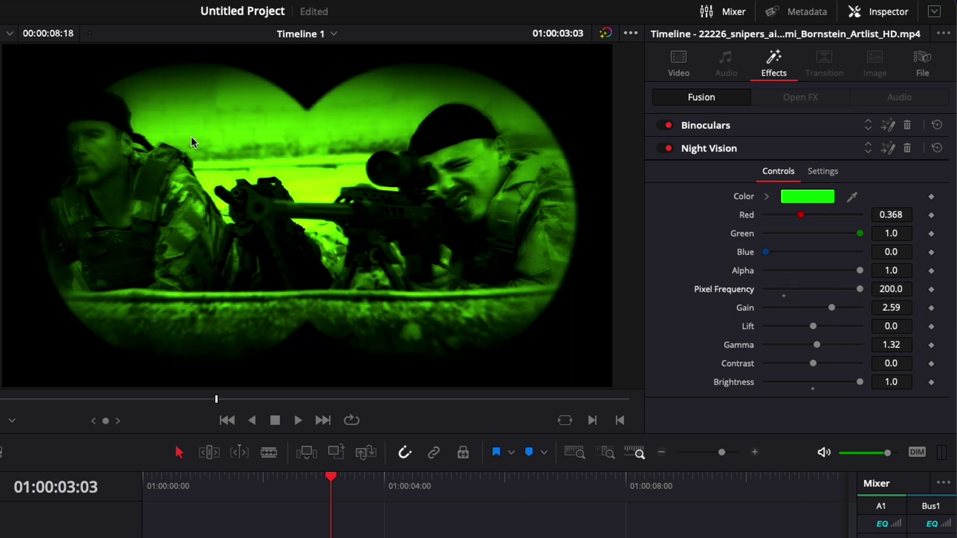
{"action": "key", "text": "space"}
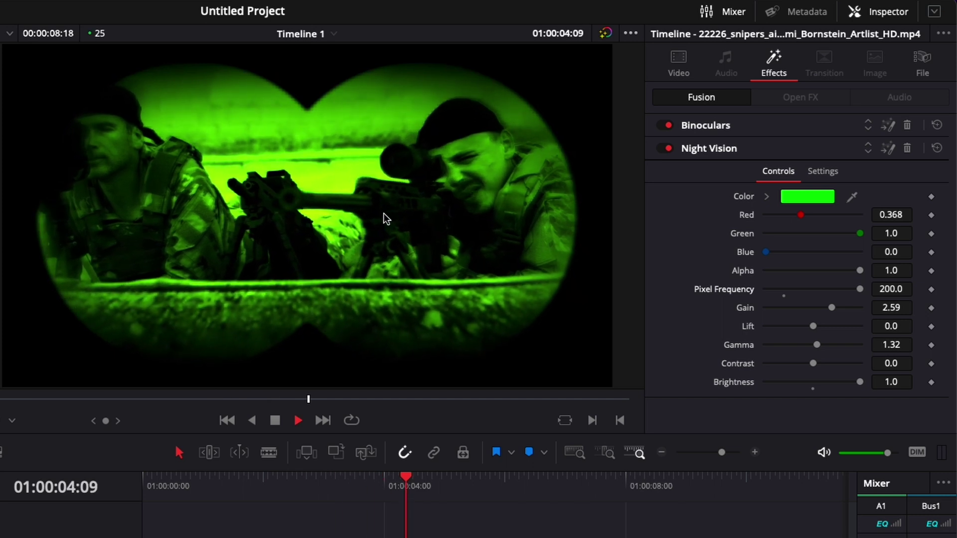
{"action": "key", "text": "space"}
{"action": "mouse_move", "coordinate": [860, 290]}
{"action": "left_mouse_down"}
{"action": "mouse_move", "coordinate": [776, 290]}
{"action": "mouse_move", "coordinate": [812, 290]}
{"action": "left_mouse_up"}
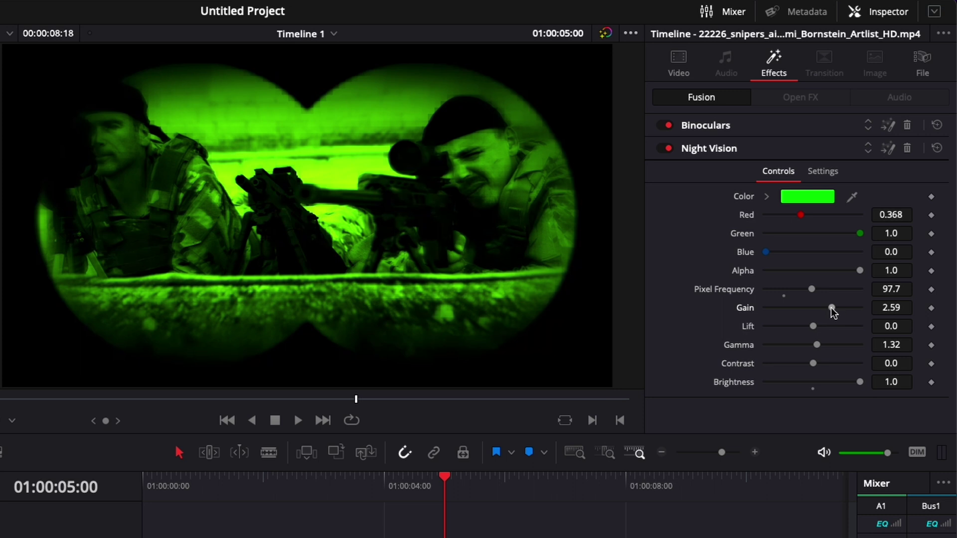
Try Gain and Contrast values, reset Gain to 2.59, and raise Lift to 0.56.
{"action": "left_click_drag", "start_coordinate": [832, 308], "coordinate": [863, 312]}
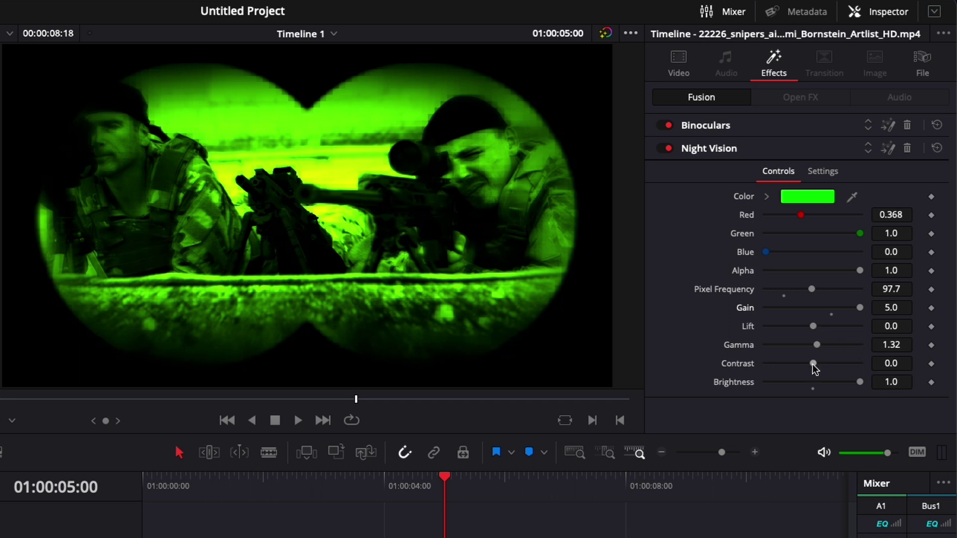
{"action": "mouse_move", "coordinate": [813, 363]}
{"action": "left_mouse_down"}
{"action": "mouse_move", "coordinate": [833, 364]}
{"action": "mouse_move", "coordinate": [792, 364]}
{"action": "mouse_move", "coordinate": [838, 364]}
{"action": "mouse_move", "coordinate": [813, 364]}
{"action": "left_mouse_up"}
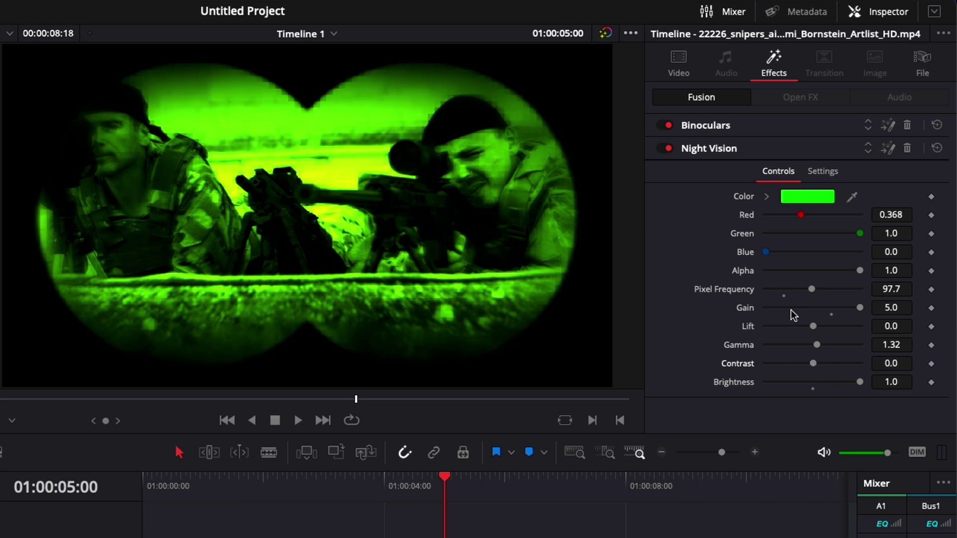
{"action": "double_click", "coordinate": [745, 307]}
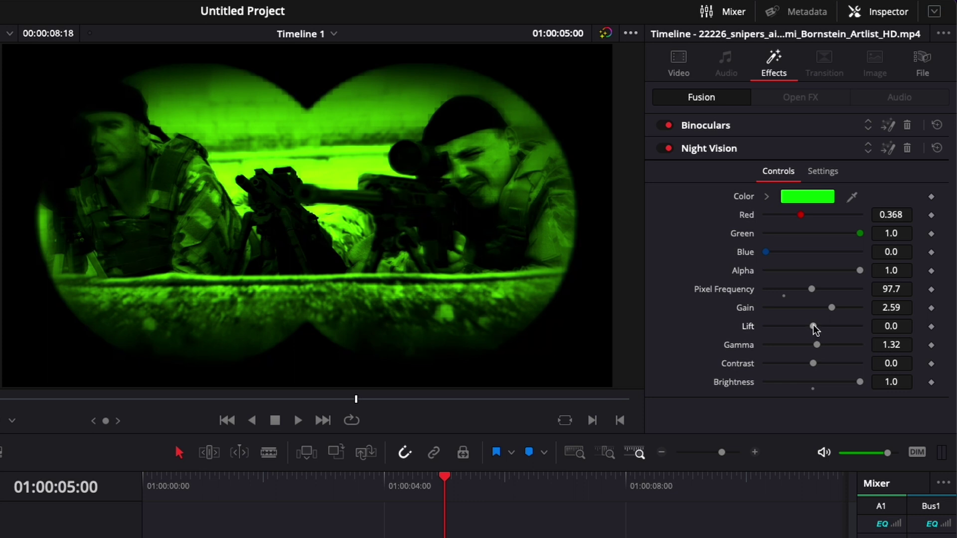
{"action": "left_click_drag", "start_coordinate": [813, 326], "coordinate": [839, 326]}
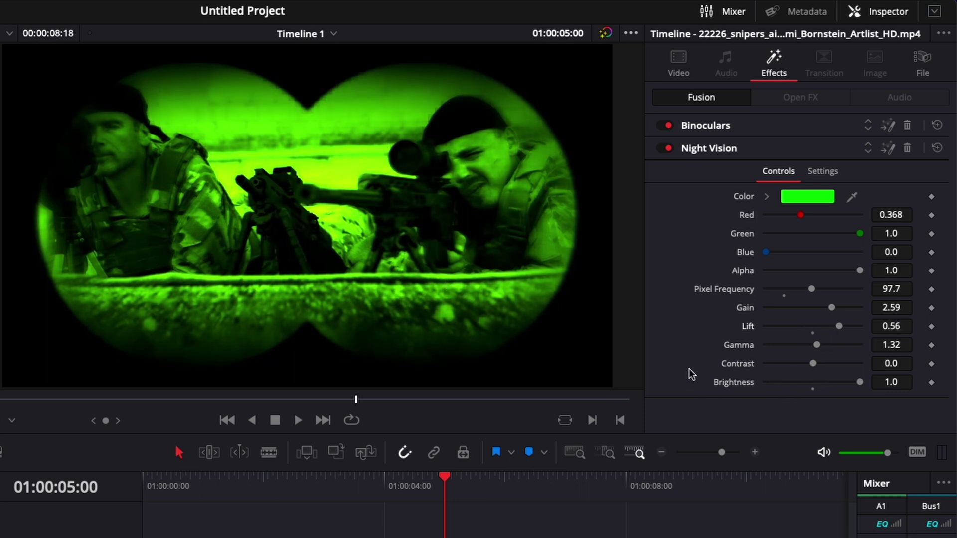
Switch from the Night Vision to the Binoculars settings; max Blur Strength, then return it to 0.
{"action": "left_click", "coordinate": [708, 148]}
{"action": "left_click", "coordinate": [706, 125]}
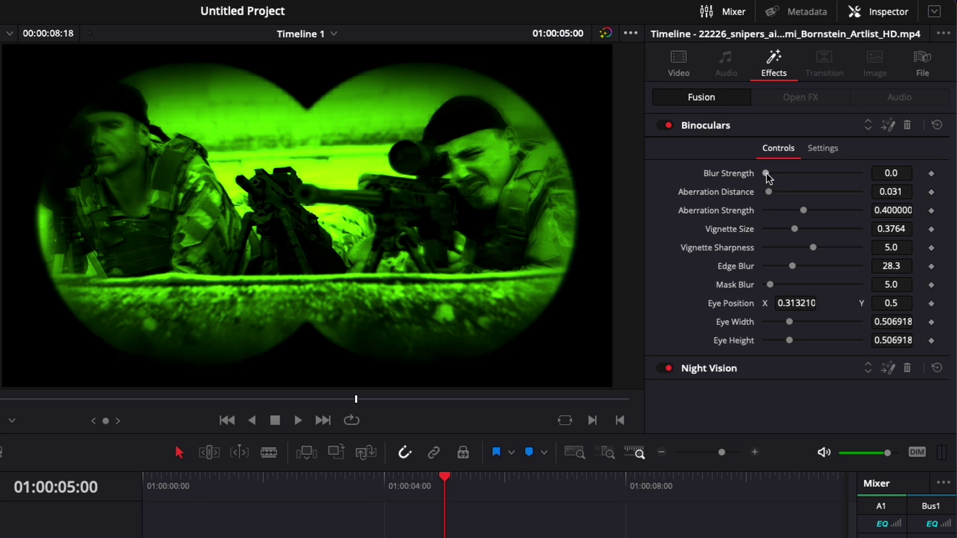
{"action": "mouse_move", "coordinate": [767, 172]}
{"action": "left_mouse_down"}
{"action": "mouse_move", "coordinate": [819, 173]}
{"action": "mouse_move", "coordinate": [896, 193]}
{"action": "left_mouse_up"}
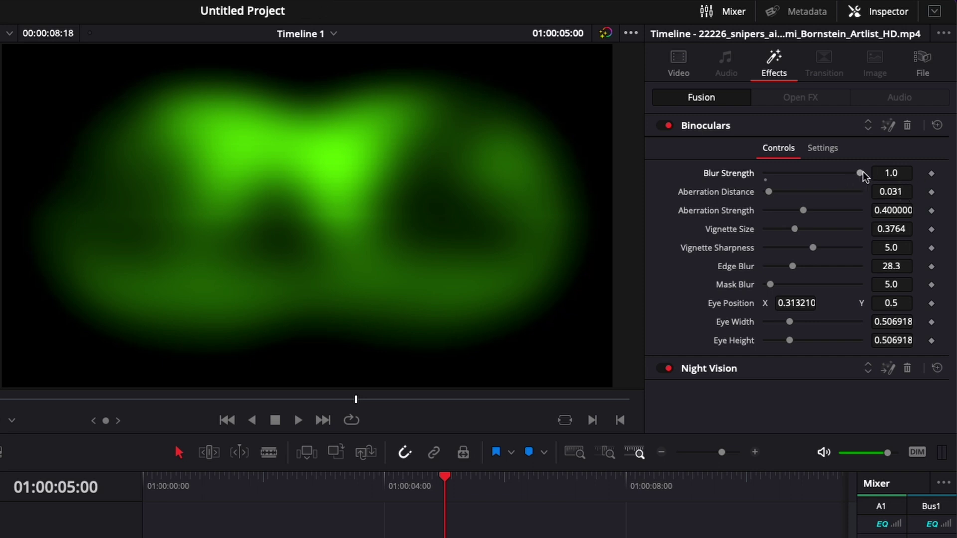
{"action": "left_click_drag", "start_coordinate": [860, 173], "coordinate": [732, 184]}
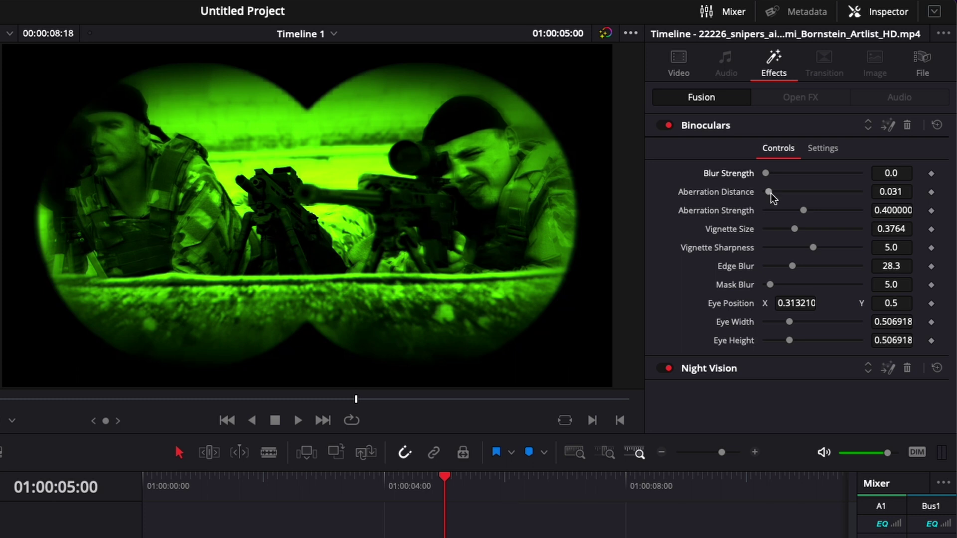
Try Aberration Distance and reset it to default, then try Vignette Size values.
{"action": "mouse_move", "coordinate": [770, 193]}
{"action": "left_mouse_down"}
{"action": "mouse_move", "coordinate": [776, 200]}
{"action": "mouse_move", "coordinate": [740, 197]}
{"action": "left_mouse_up"}
{"action": "double_click", "coordinate": [721, 190]}
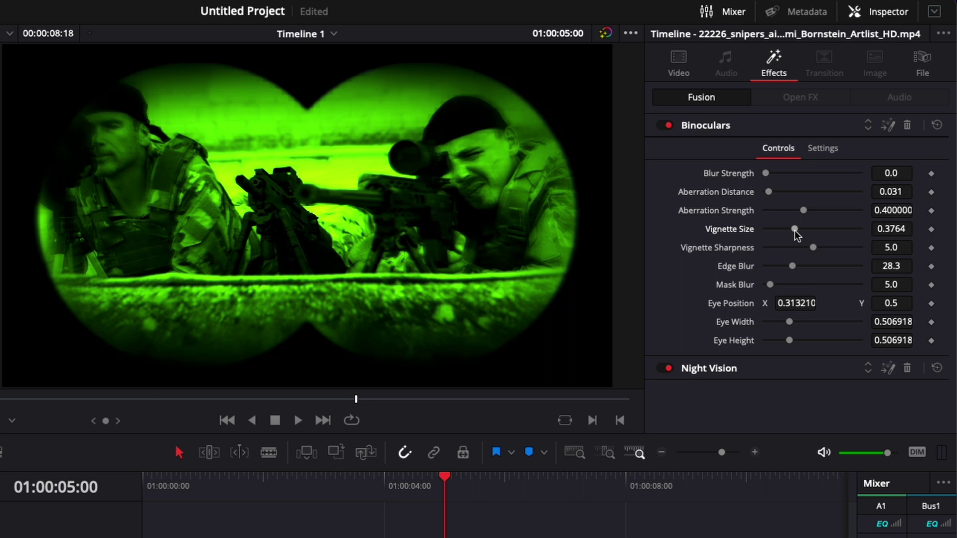
{"action": "mouse_move", "coordinate": [794, 229]}
{"action": "left_mouse_down"}
{"action": "mouse_move", "coordinate": [724, 232]}
{"action": "mouse_move", "coordinate": [842, 238]}
{"action": "mouse_move", "coordinate": [816, 230]}
{"action": "left_mouse_up"}
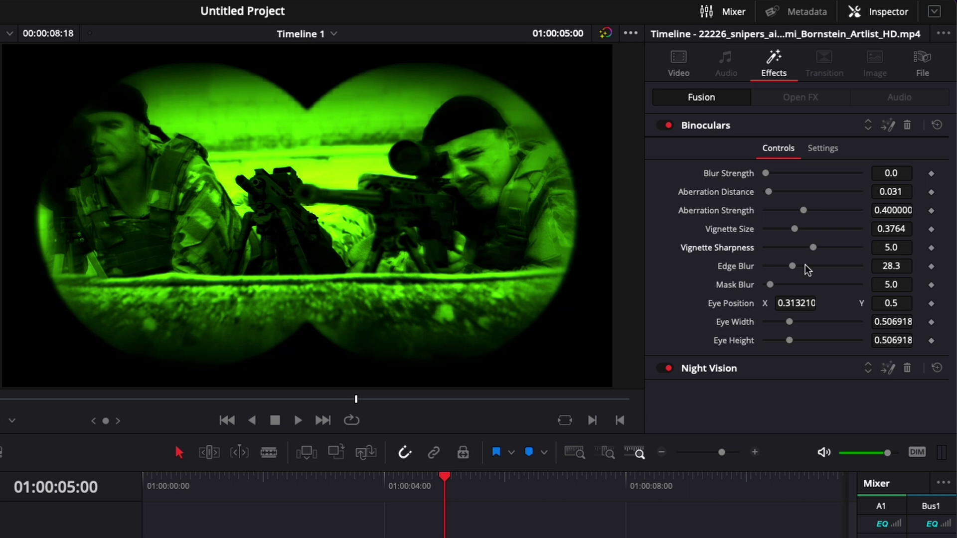
Test Edge Blur and Mask Blur, reset Mask Blur to 5.0, save, and undo a wider eye position.
{"action": "mouse_move", "coordinate": [793, 267]}
{"action": "left_mouse_down"}
{"action": "mouse_move", "coordinate": [765, 272]}
{"action": "mouse_move", "coordinate": [893, 278]}
{"action": "mouse_move", "coordinate": [792, 274]}
{"action": "left_mouse_up"}
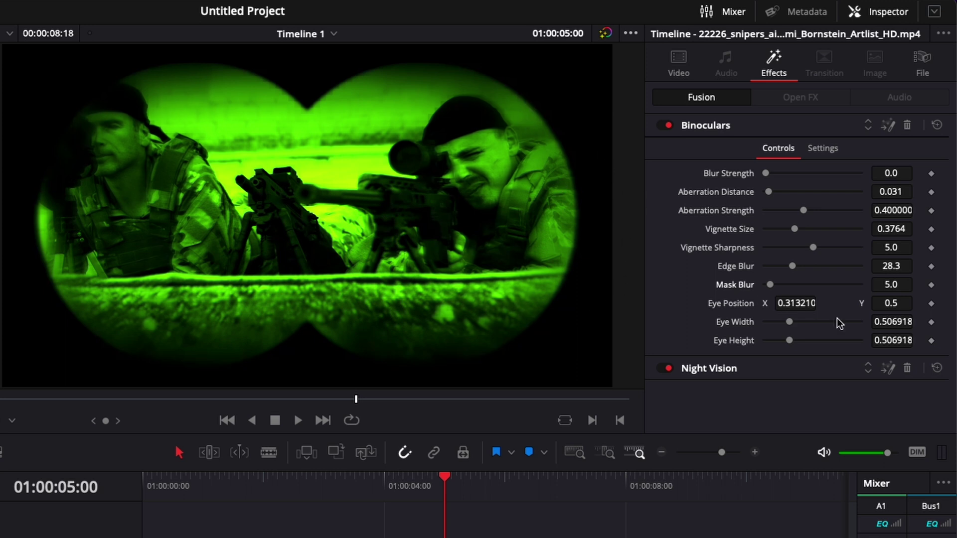
{"action": "mouse_move", "coordinate": [771, 285]}
{"action": "left_mouse_down"}
{"action": "mouse_move", "coordinate": [836, 285]}
{"action": "mouse_move", "coordinate": [923, 305]}
{"action": "left_mouse_up"}
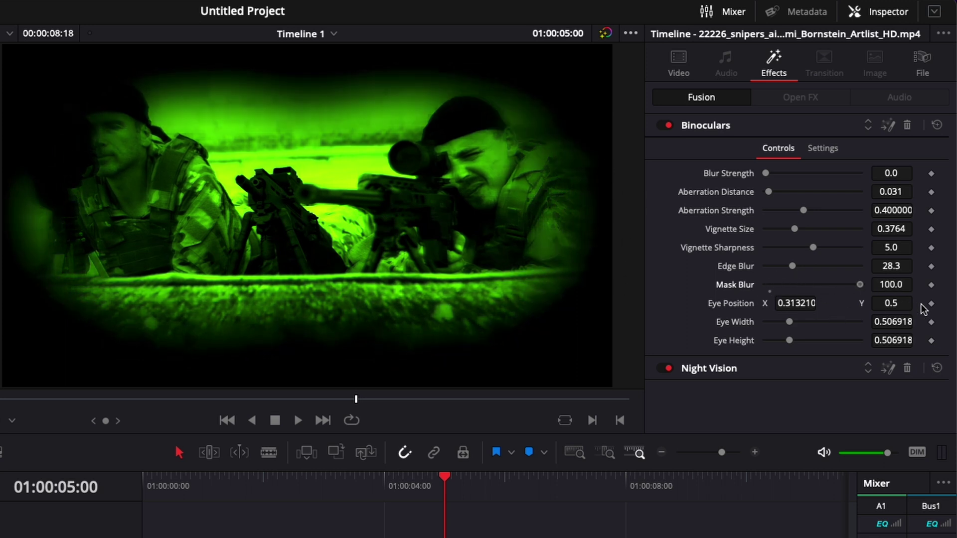
{"action": "key", "text": "ctrl+s"}
{"action": "double_click", "coordinate": [728, 287]}
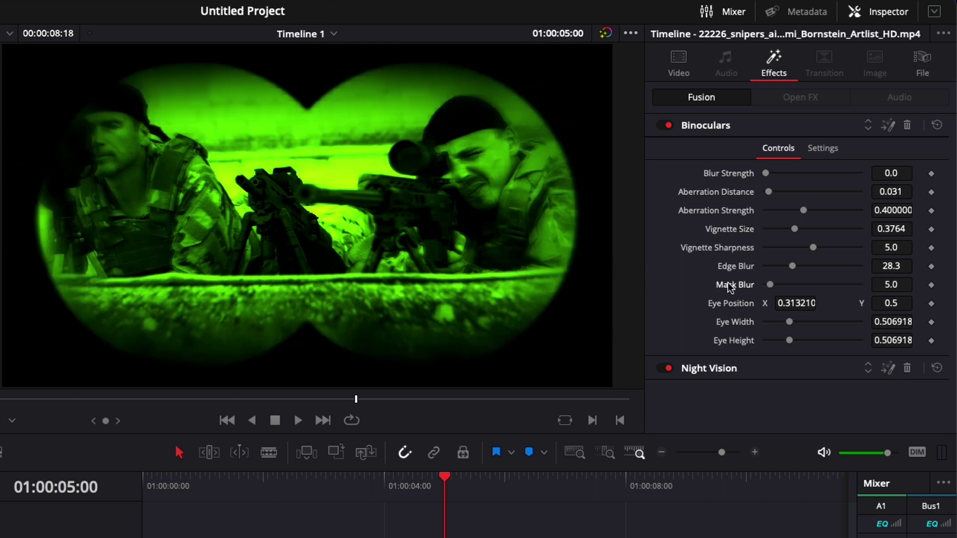
{"action": "key", "text": "ctrl+s"}
{"action": "left_click_drag", "start_coordinate": [802, 303], "coordinate": [756, 303]}
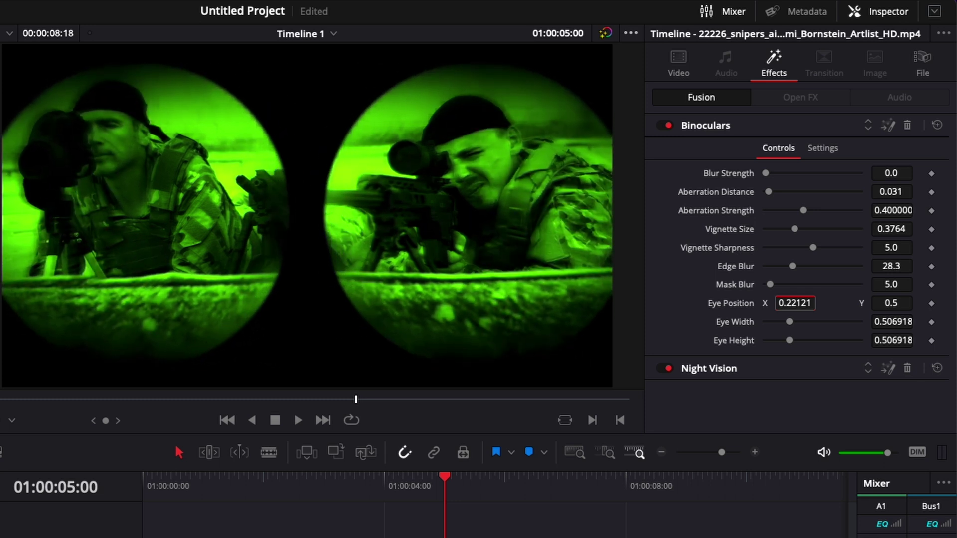
{"action": "key", "text": "ctrl+z"}
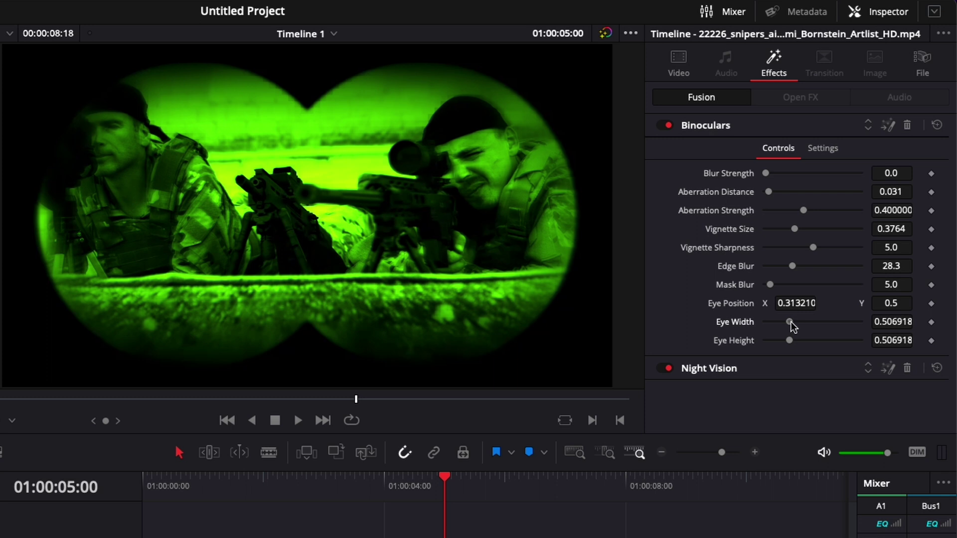